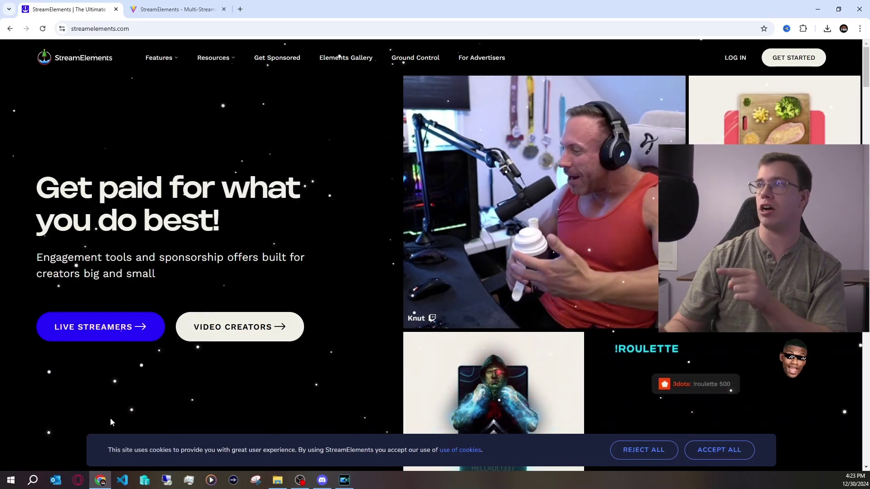
# Log in to the StreamElements dashboard and download the SE.Live installer from the account menu.
pyautogui.click(730, 58)
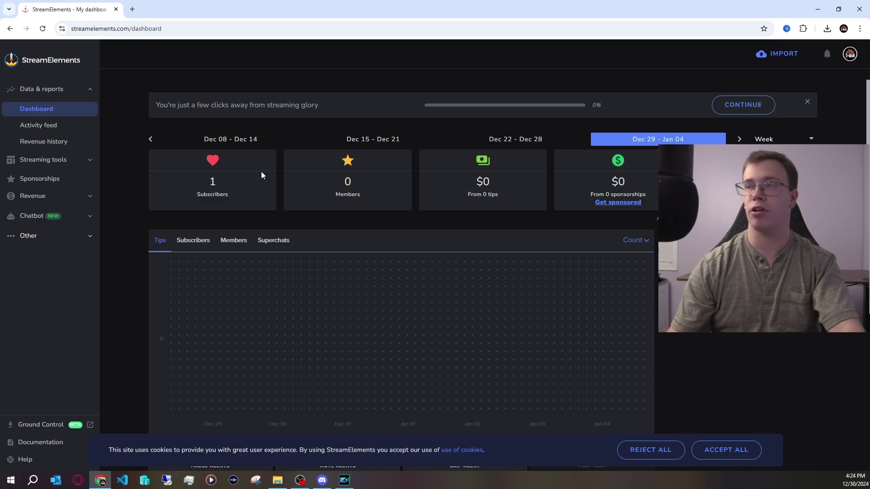
pyautogui.click(848, 56)
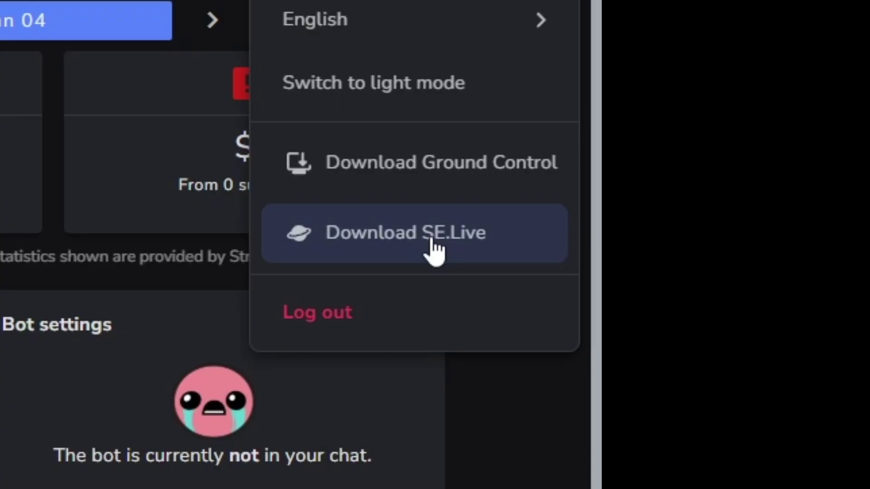
pyautogui.click(432, 241)
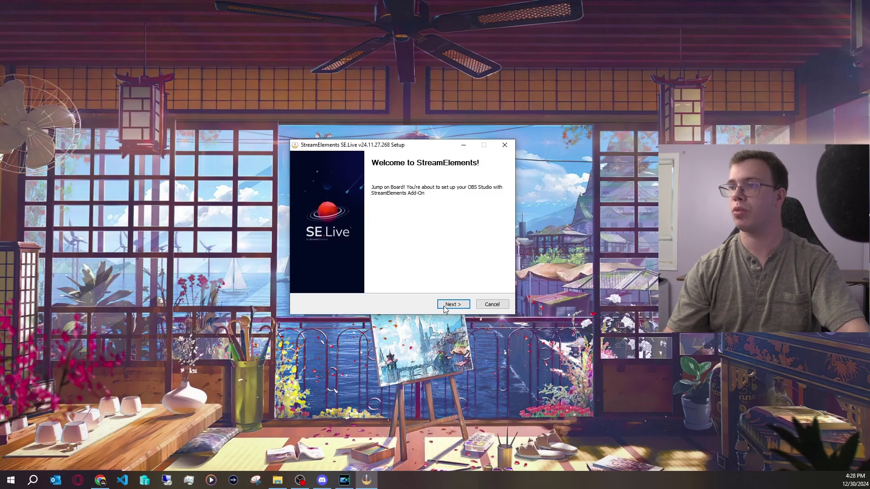
# Install only the SE.Live Add-On at the default location, leaving OBS Studio unchecked.
pyautogui.click(443, 307)
pyautogui.click(442, 306)
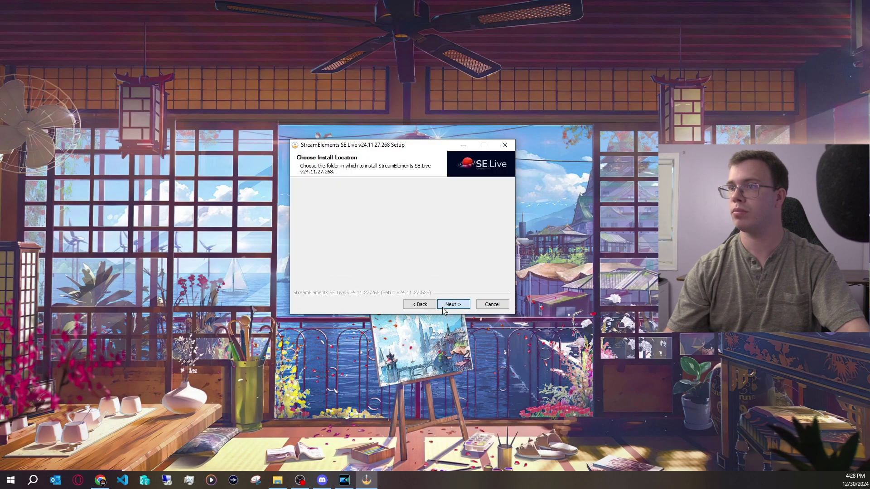
pyautogui.click(442, 307)
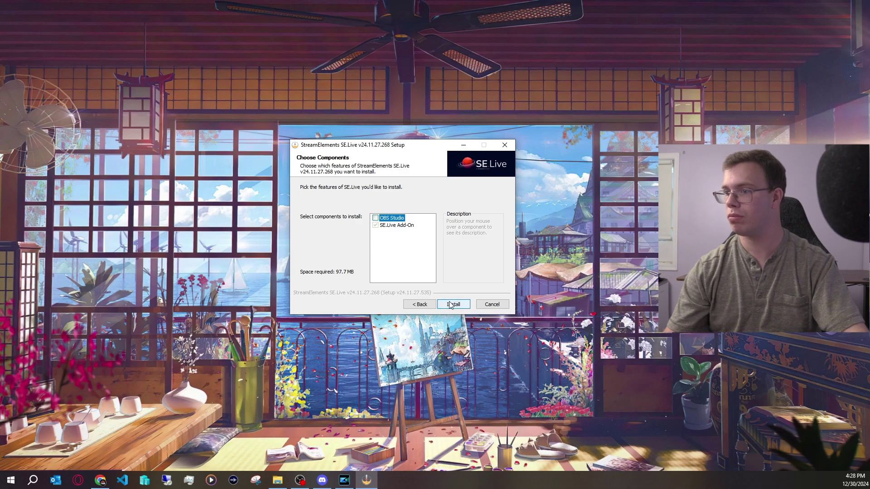
pyautogui.click(451, 305)
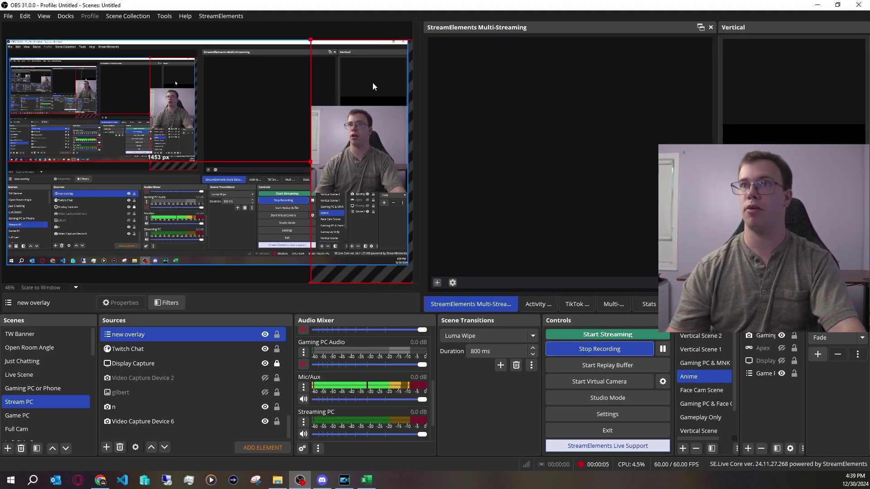
# Set SE.Live Versions to Beta (latest features, less tested) in the StreamElements menu.
pyautogui.click(214, 17)
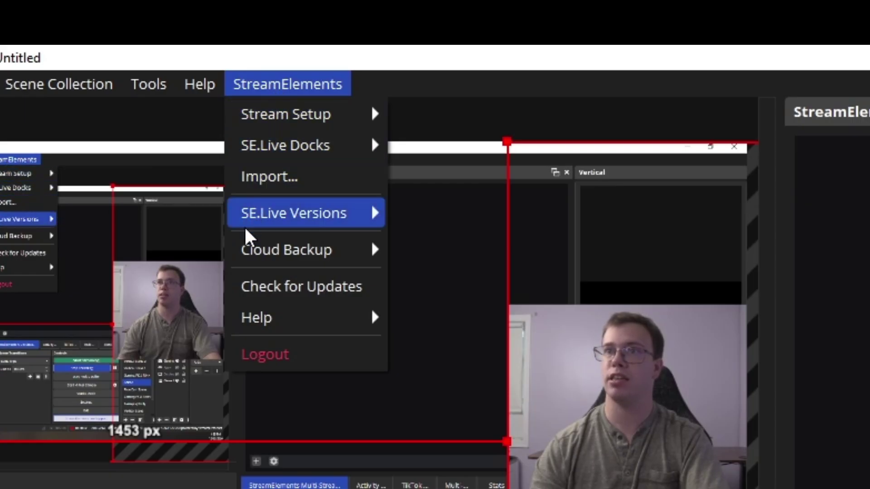
pyautogui.moveTo(247, 224)
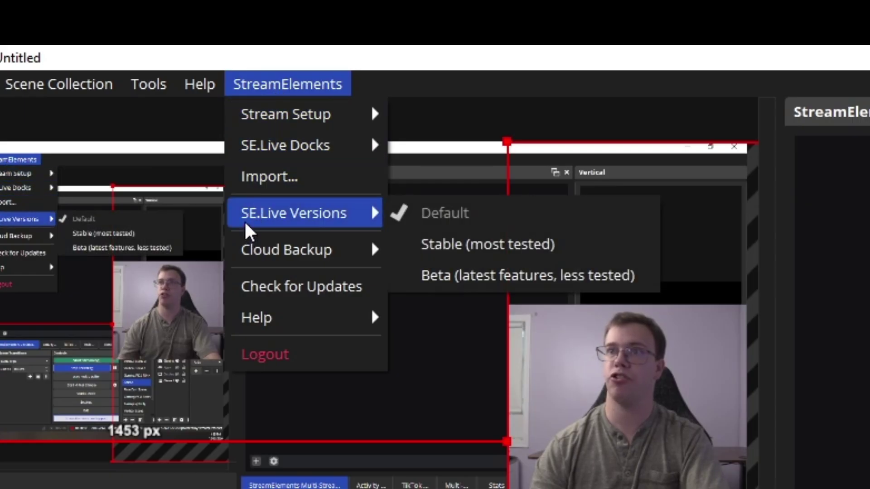
pyautogui.click(477, 274)
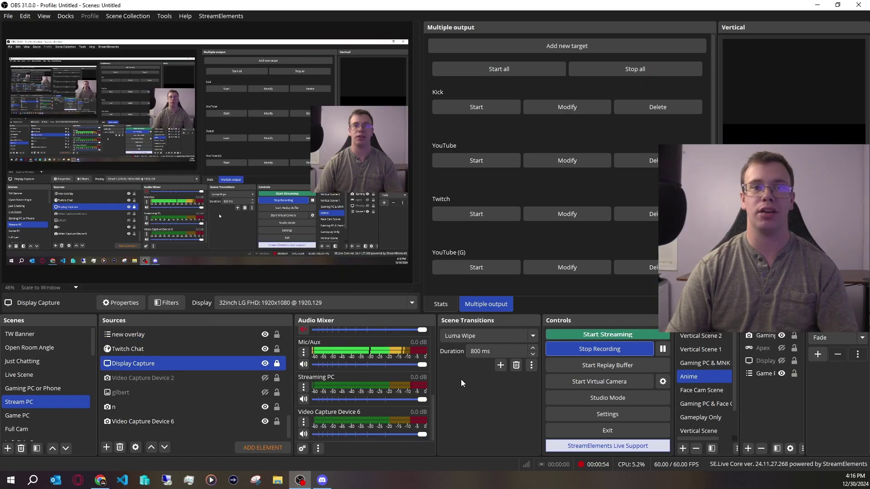
# Add the Activity feed dock from StreamElements > SE.Live Docks.
pyautogui.click(220, 17)
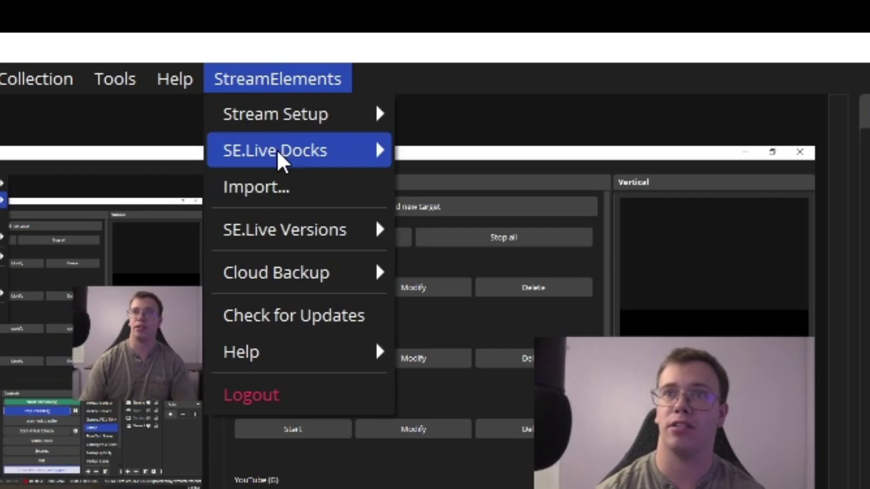
pyautogui.moveTo(222, 41)
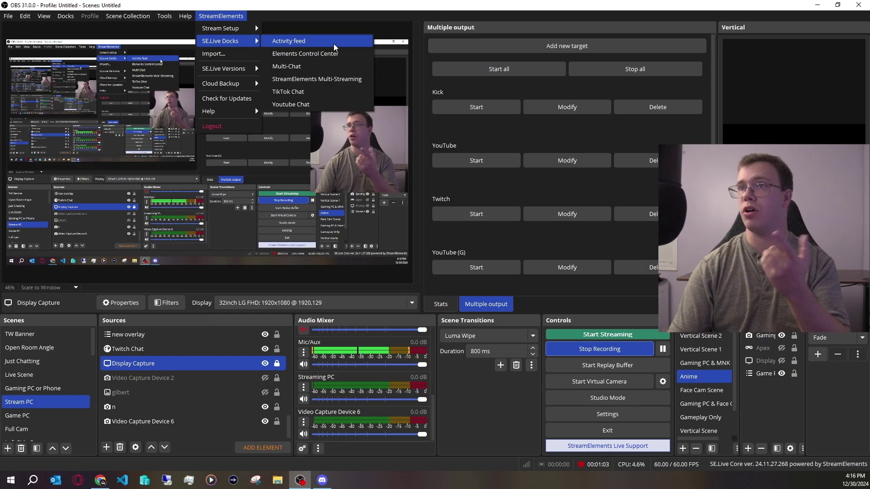
pyautogui.click(599, 156)
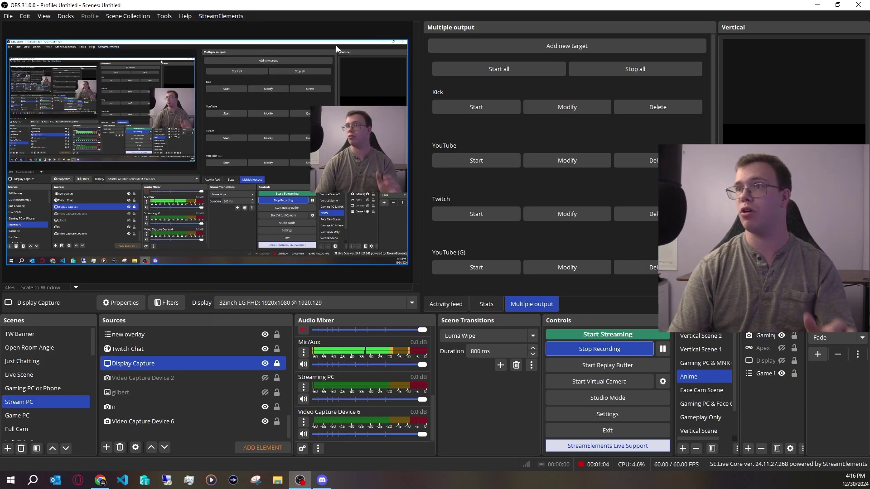
# Bring the Activity feed forward and scroll through its subscription and follow alerts.
pyautogui.click(445, 306)
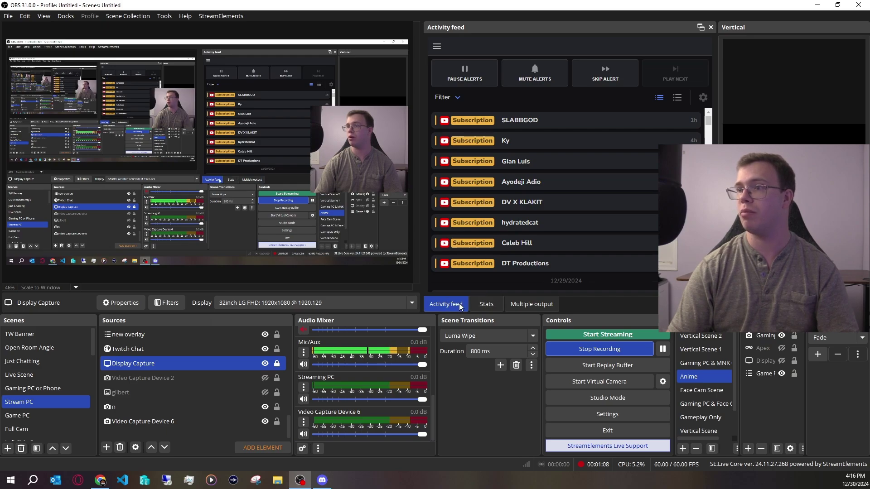
pyautogui.moveTo(501, 26); pyautogui.dragTo(560, 144)
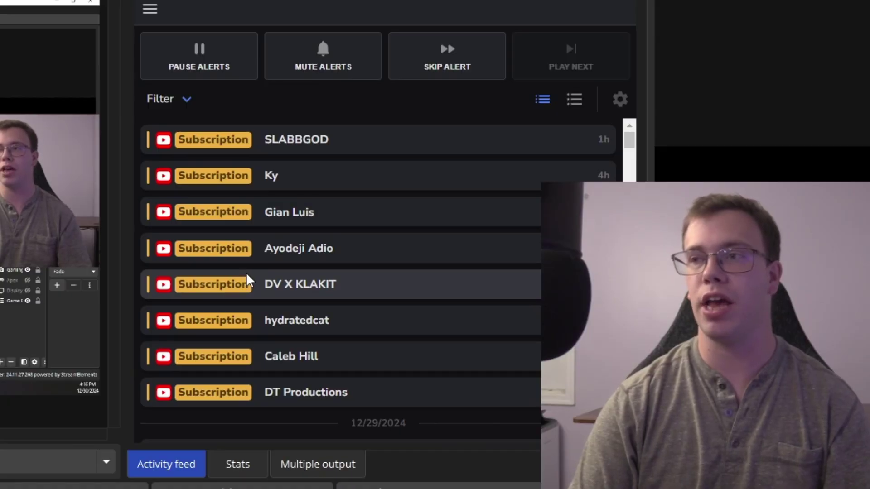
pyautogui.scroll(-15, 248, 281)
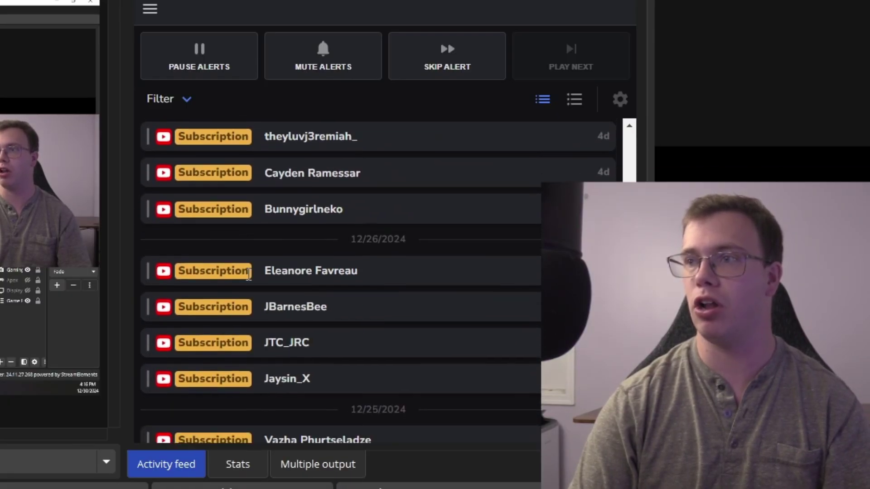
pyautogui.scroll(-15, 248, 276)
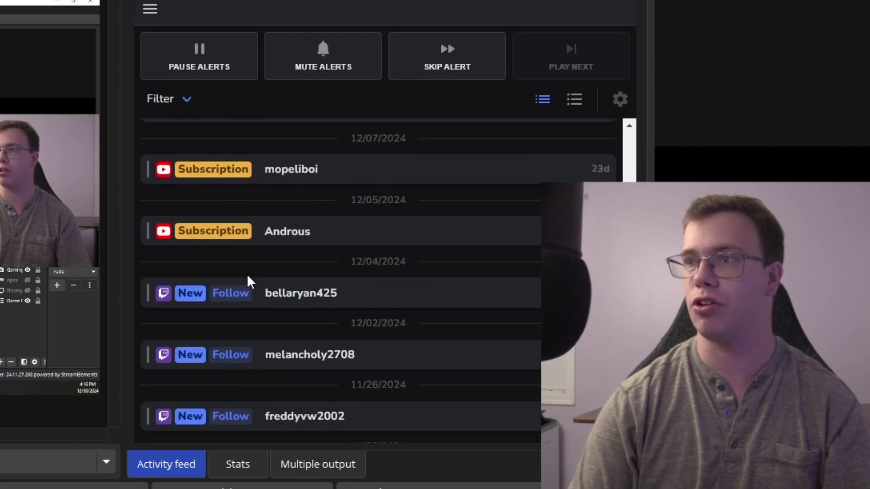
pyautogui.scroll(20, 248, 281)
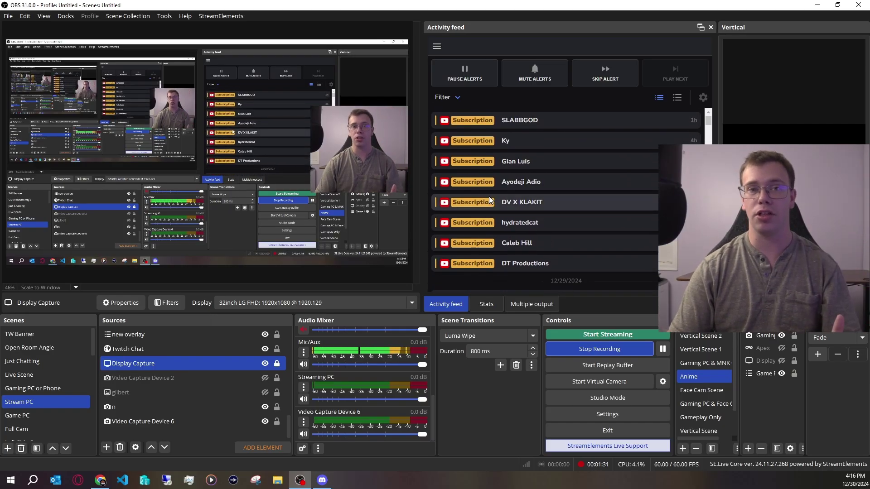
# Add the Multi-Chat dock, bring it forward, and open its All Chats channel dropdown.
pyautogui.click(222, 16)
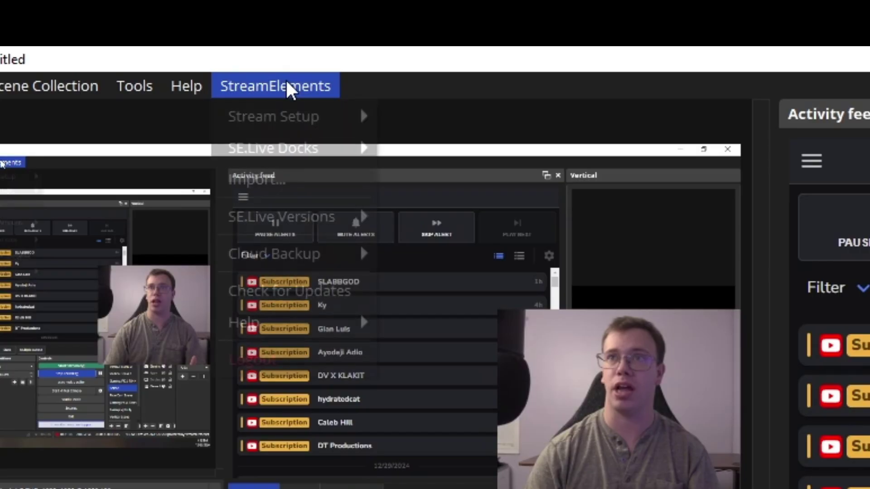
pyautogui.moveTo(273, 161)
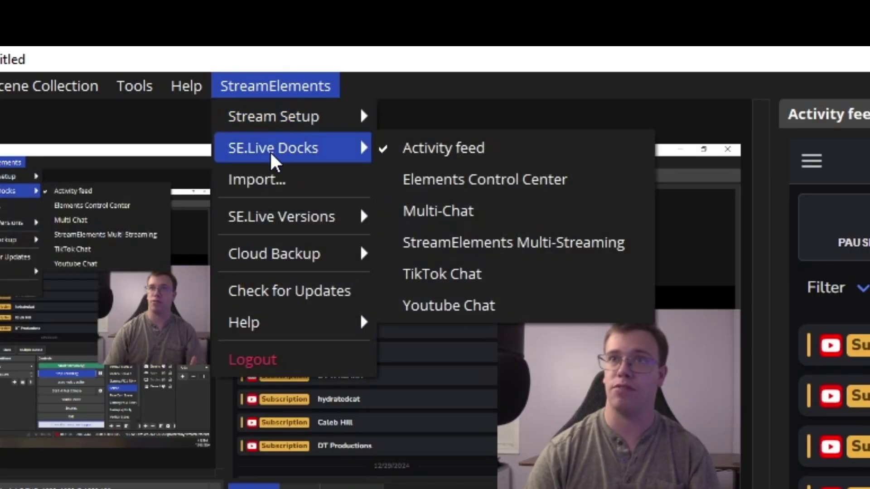
pyautogui.click(452, 209)
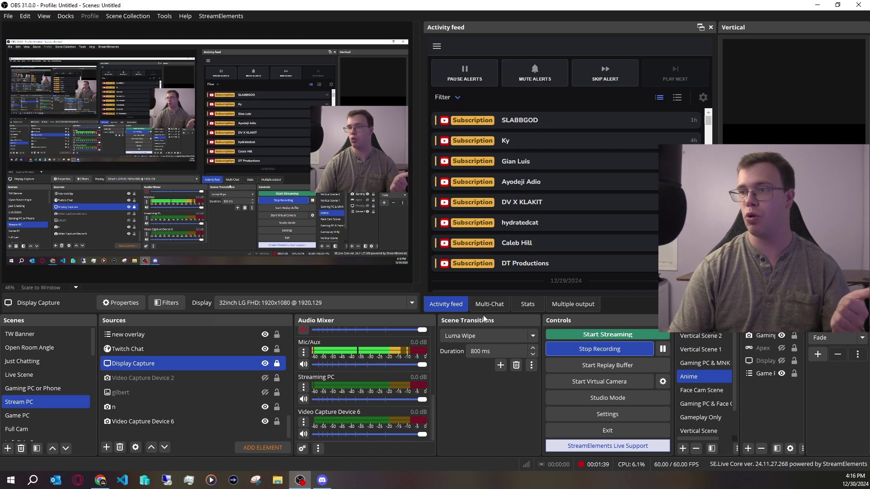
pyautogui.click(489, 304)
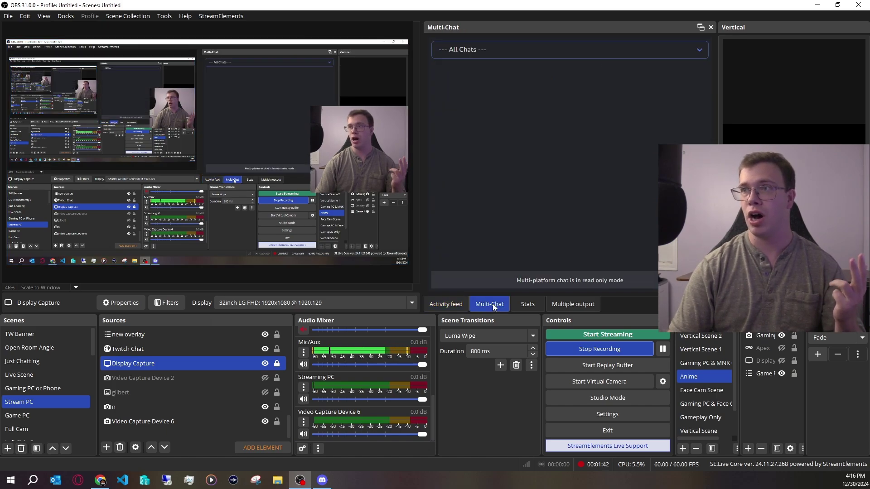
pyautogui.click(485, 51)
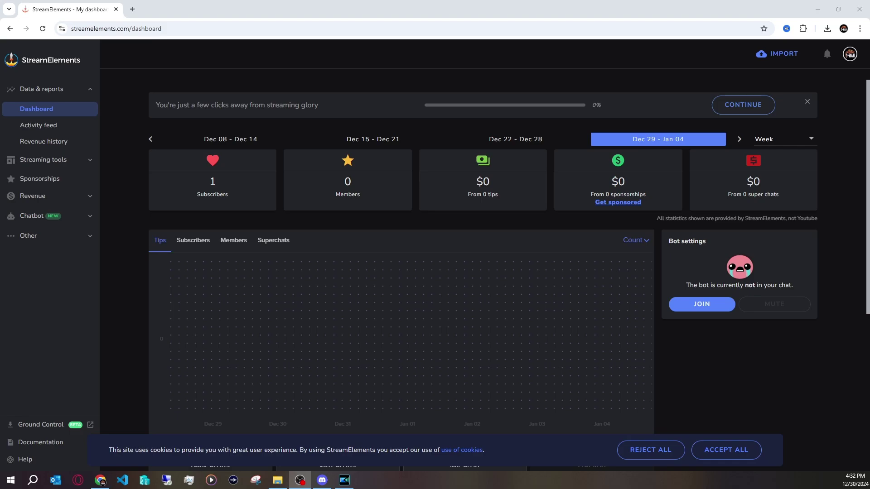
# Open StreamElements Channel settings to review the linked Twitch, YouTube and X channels.
pyautogui.click(850, 56)
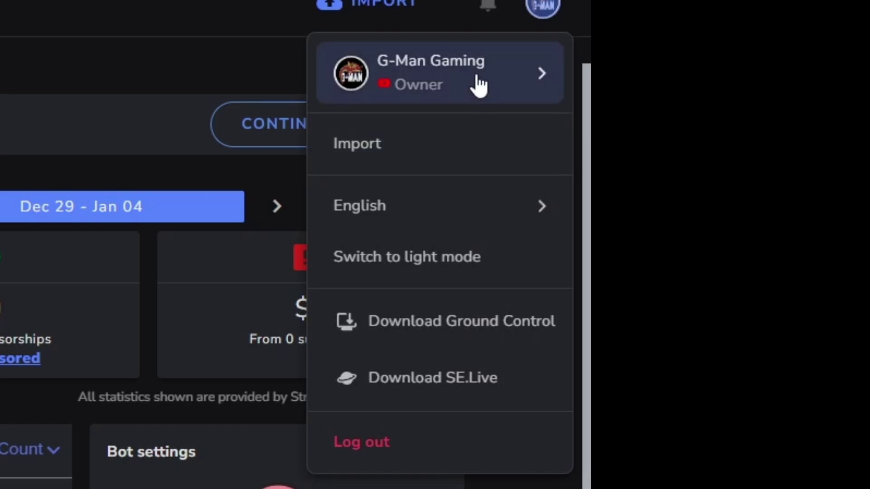
pyautogui.click(479, 86)
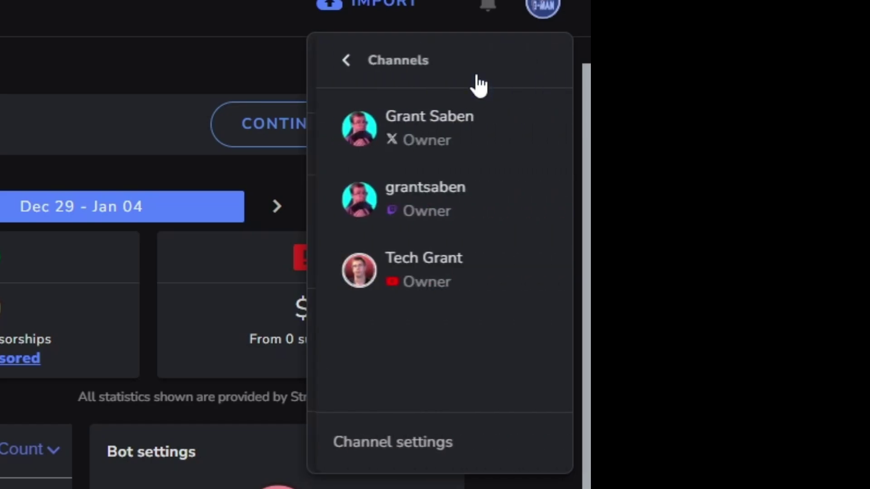
pyautogui.click(387, 448)
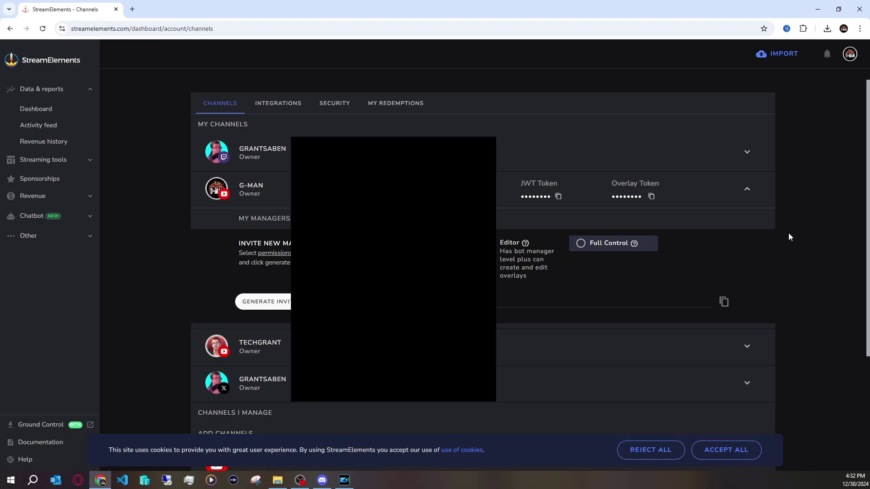
pyautogui.scroll(-3, 788, 234)
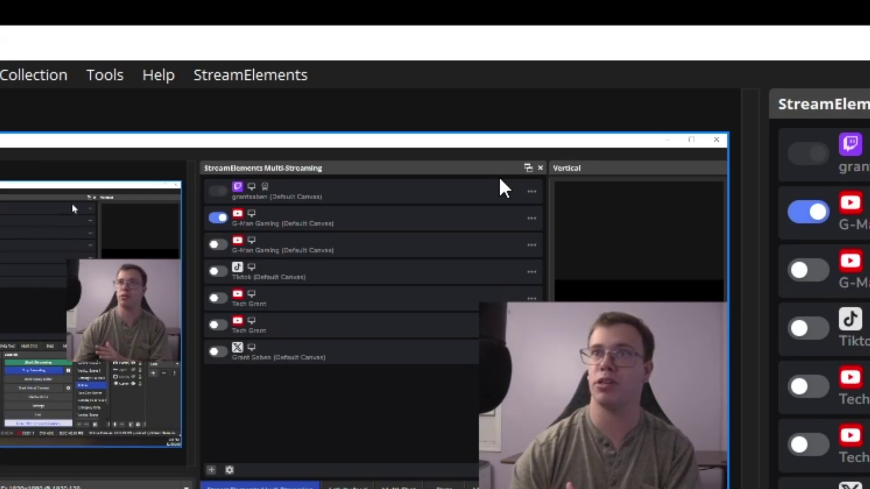
pyautogui.click(236, 76)
# Add the TikTok Chat dock from SE.Live Docks and bring its tab forward.
pyautogui.moveTo(253, 136)
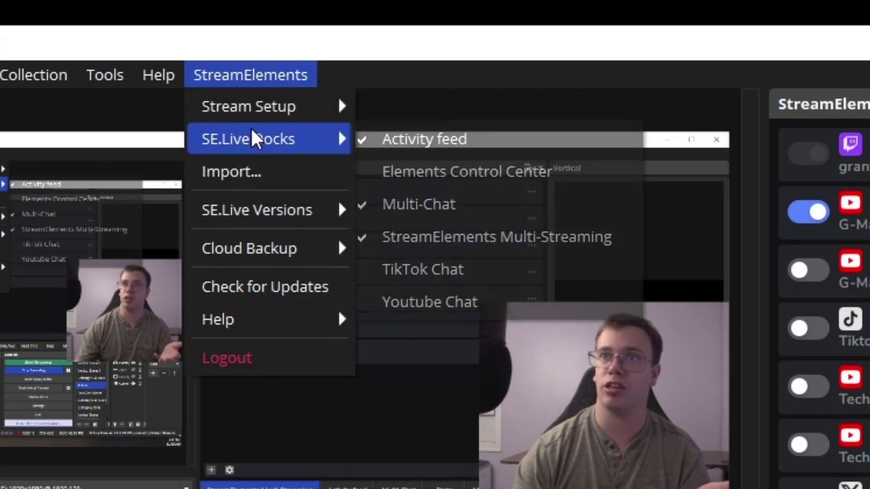
pyautogui.click(471, 272)
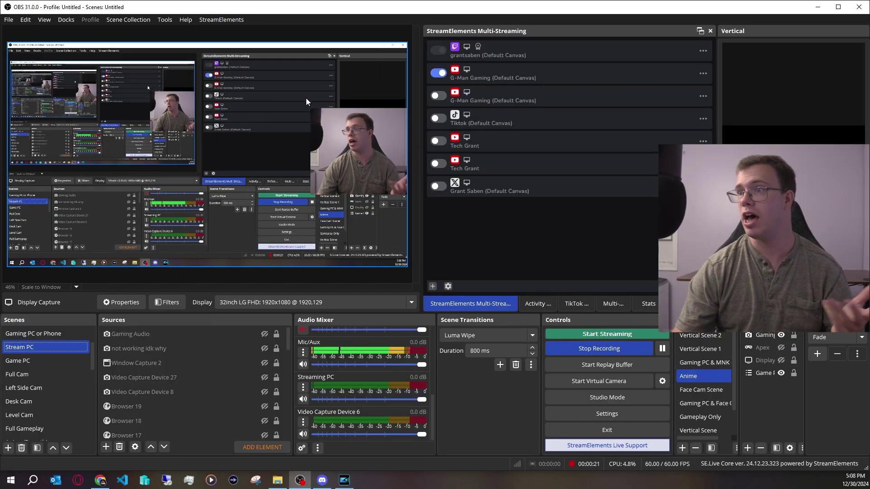
pyautogui.click(584, 302)
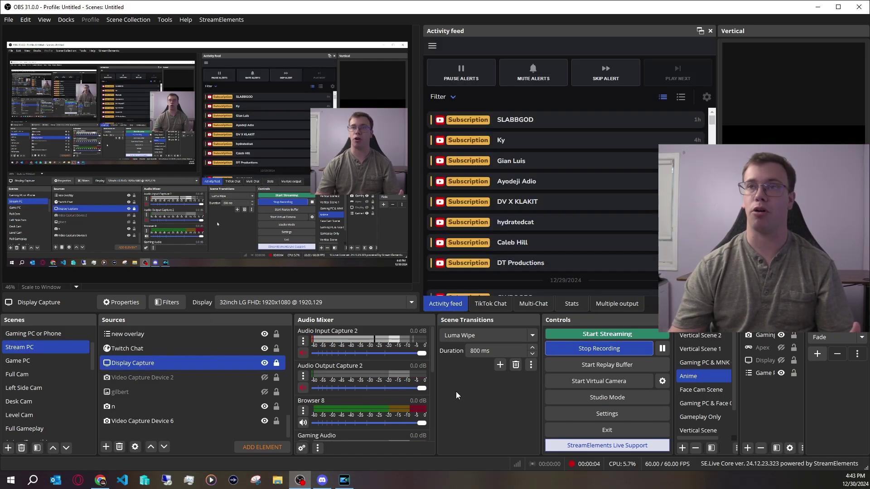
# Add the StreamElements Multi-Streaming dock from SE.Live Docks and bring its tab forward.
pyautogui.click(221, 20)
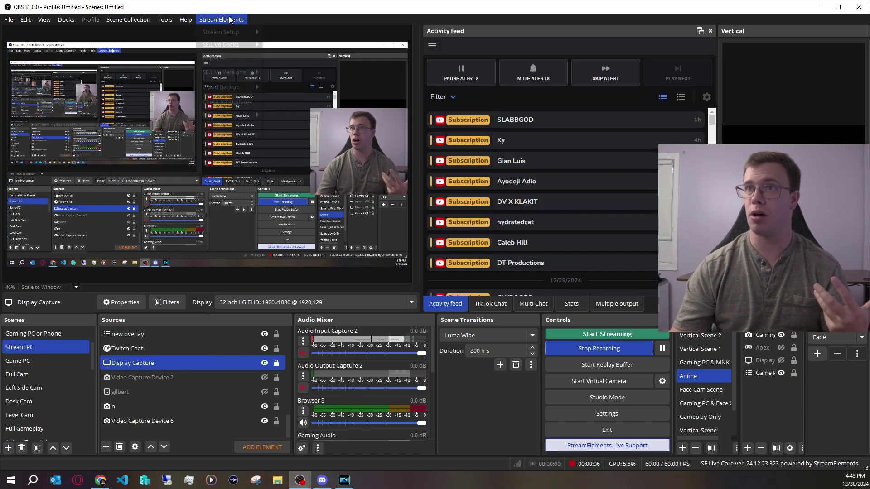
pyautogui.moveTo(243, 44)
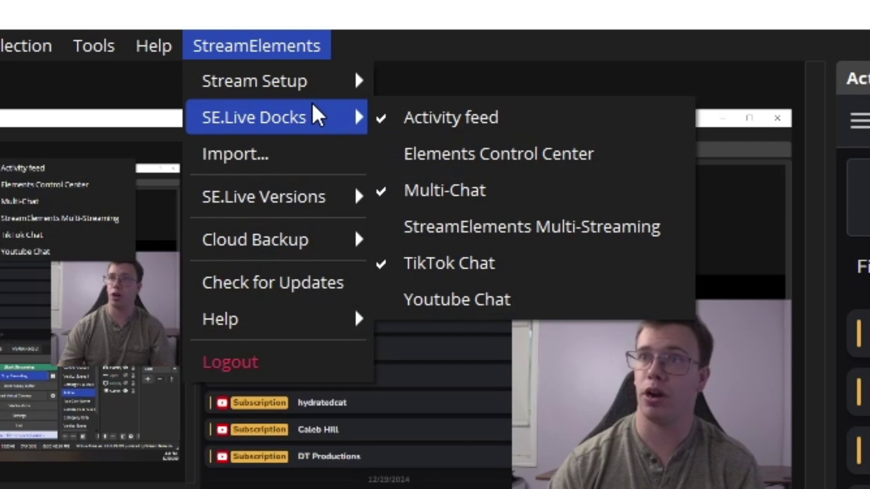
pyautogui.click(442, 229)
pyautogui.click(492, 303)
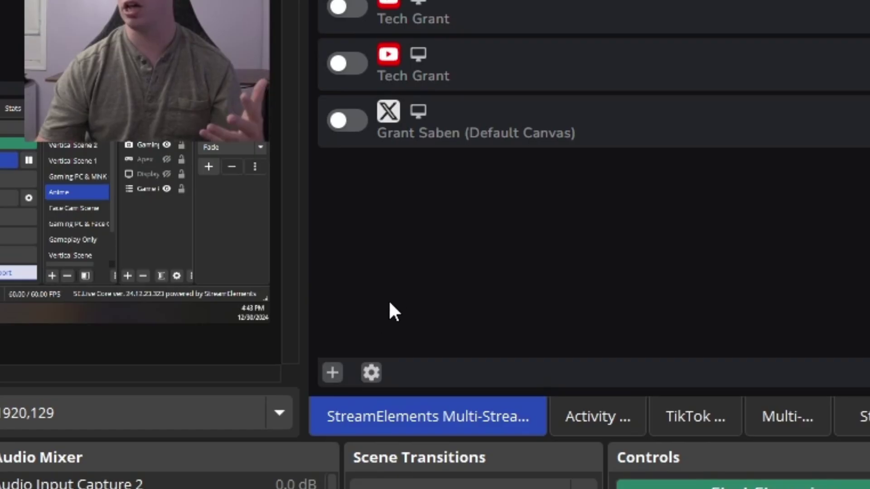
# Check which platforms can be added as outputs, then open the Twitch output's options.
pyautogui.click(333, 373)
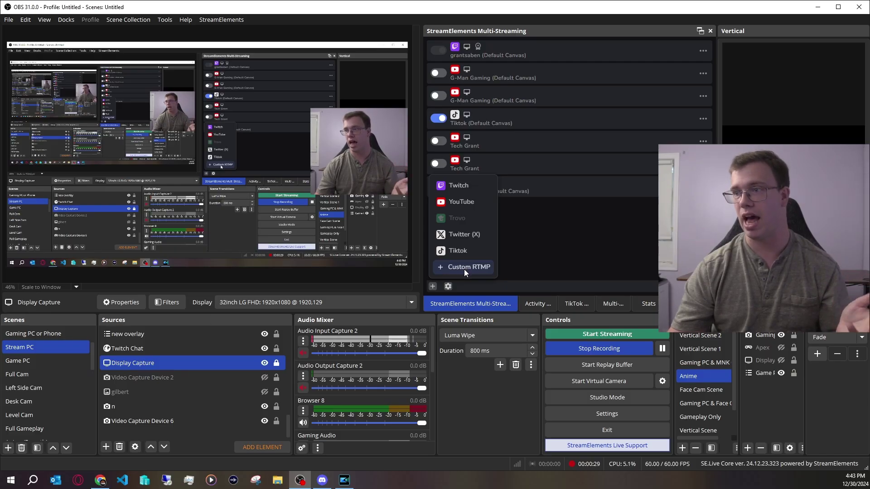
pyautogui.press('Escape')
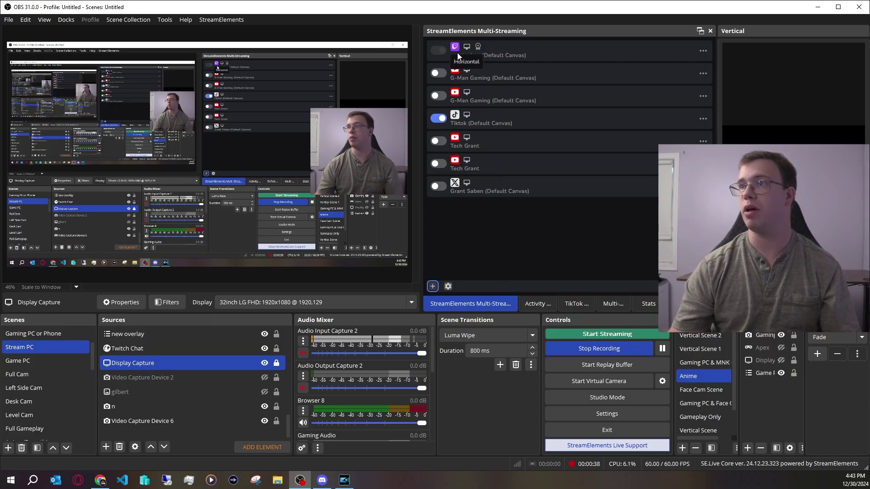
pyautogui.click(703, 52)
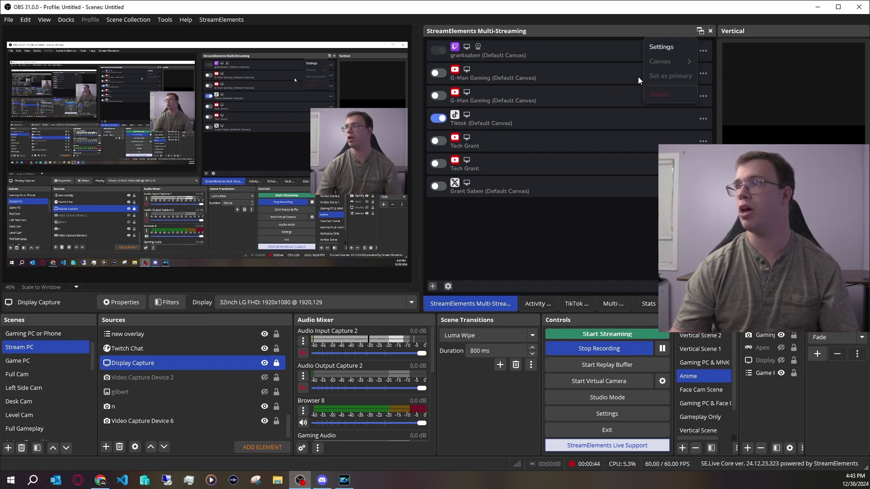
# Open the Twitch output's Settings, keep audio tracks at Same as OBS, and close it.
pyautogui.click(659, 53)
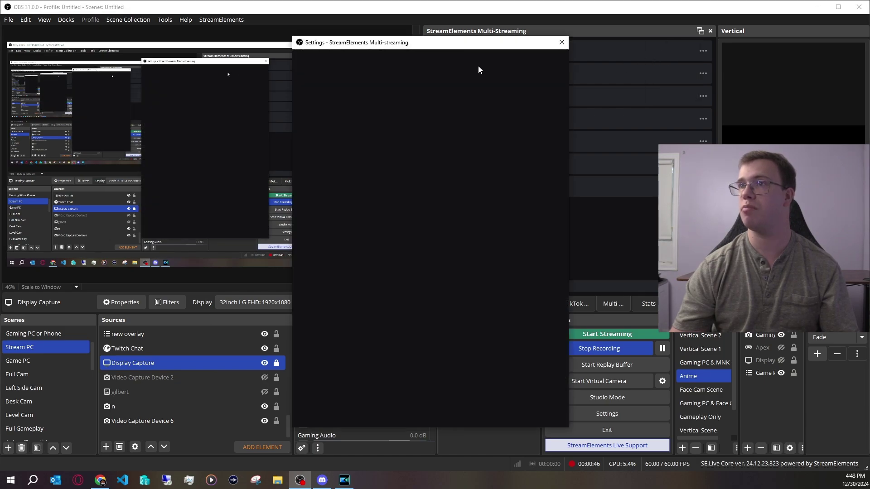
pyautogui.moveTo(467, 47); pyautogui.dragTo(300, 40)
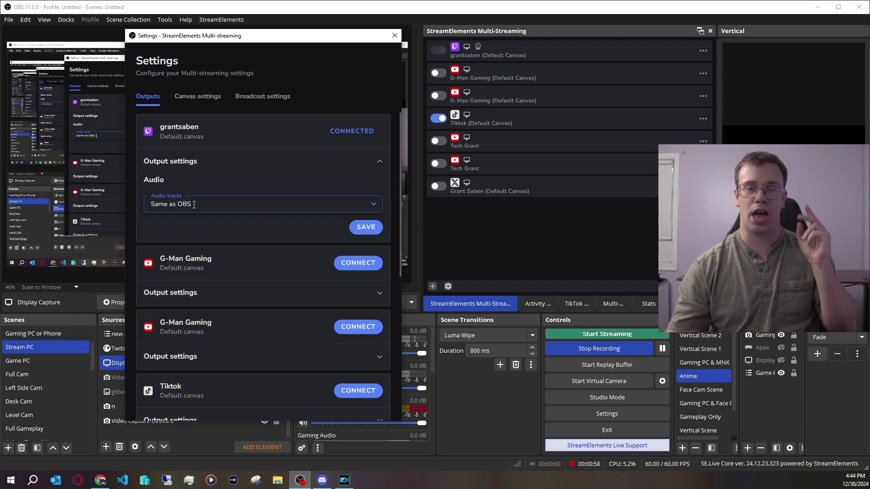
pyautogui.click(194, 204)
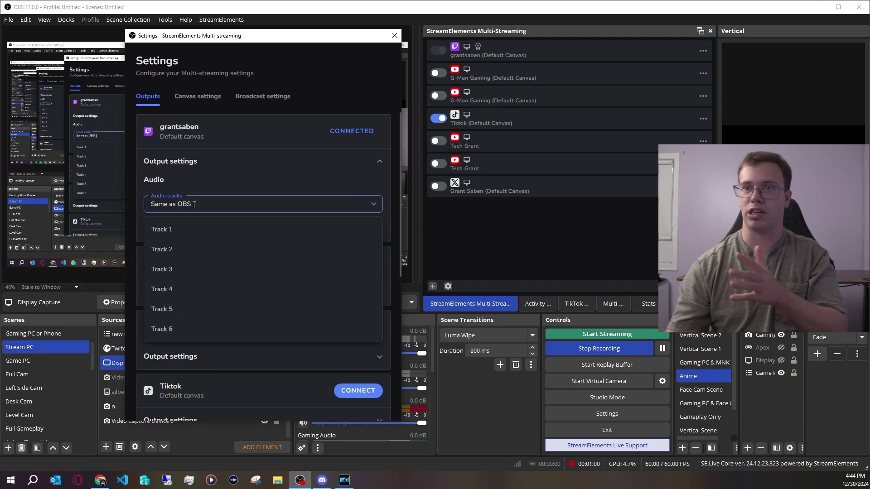
pyautogui.click(385, 239)
pyautogui.press('Escape')
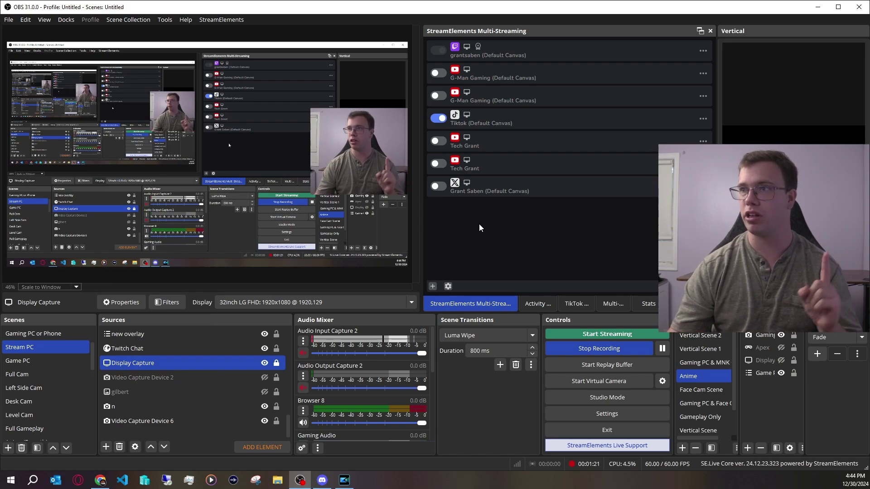
# Swap the TikTok output for the first G-Man Gaming YouTube channel and start streaming.
pyautogui.moveTo(440, 51)
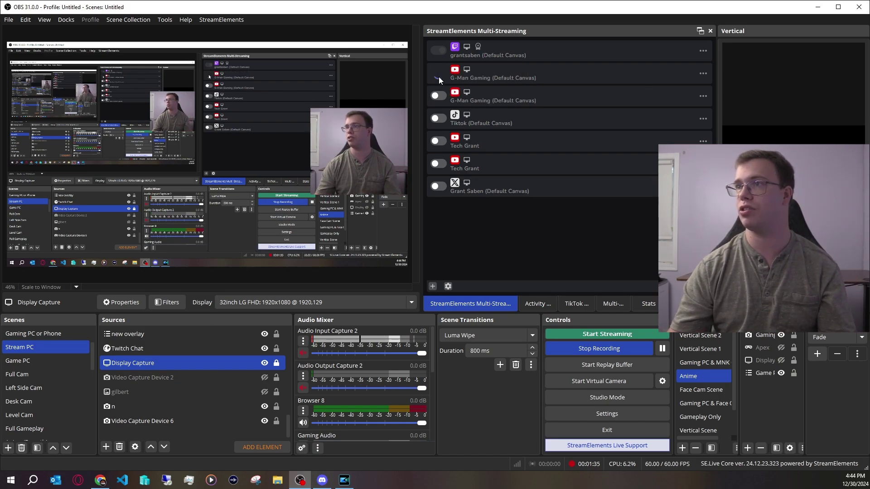
pyautogui.click(439, 77)
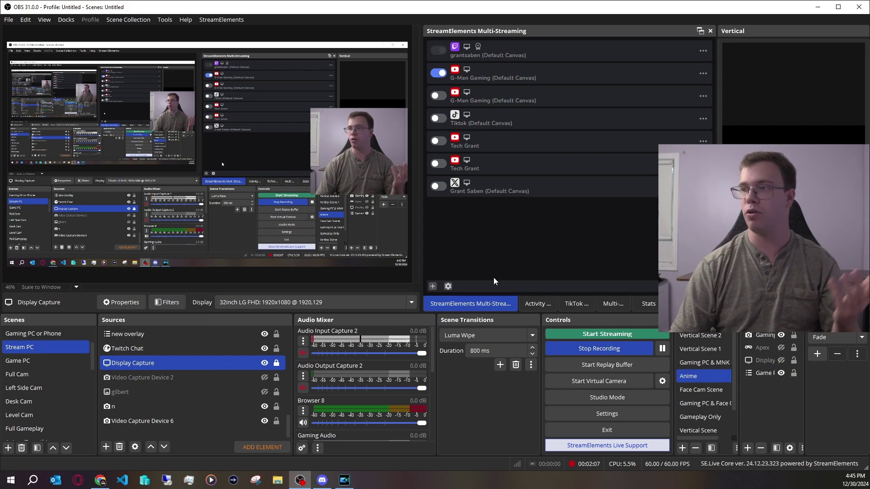
pyautogui.click(586, 336)
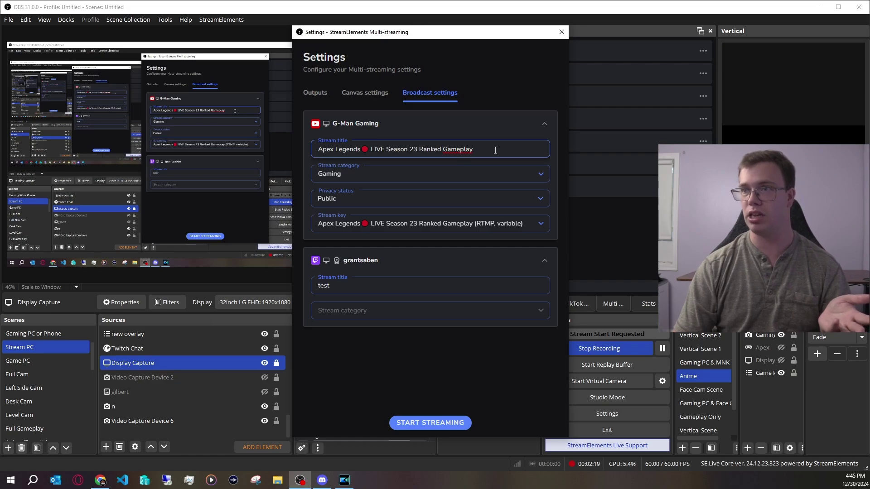
# In Broadcast settings keep Gaming category, set privacy to Private, and keep the Apex Legends stream key.
pyautogui.click(449, 174)
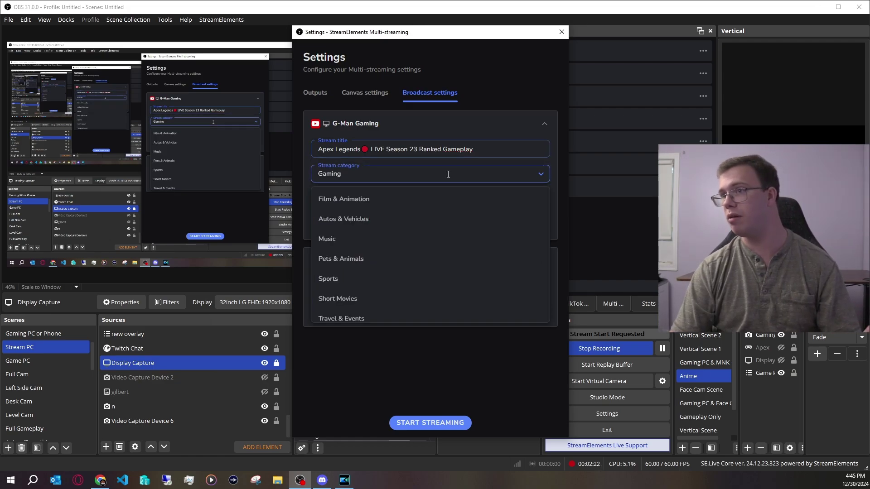
pyautogui.click(448, 174)
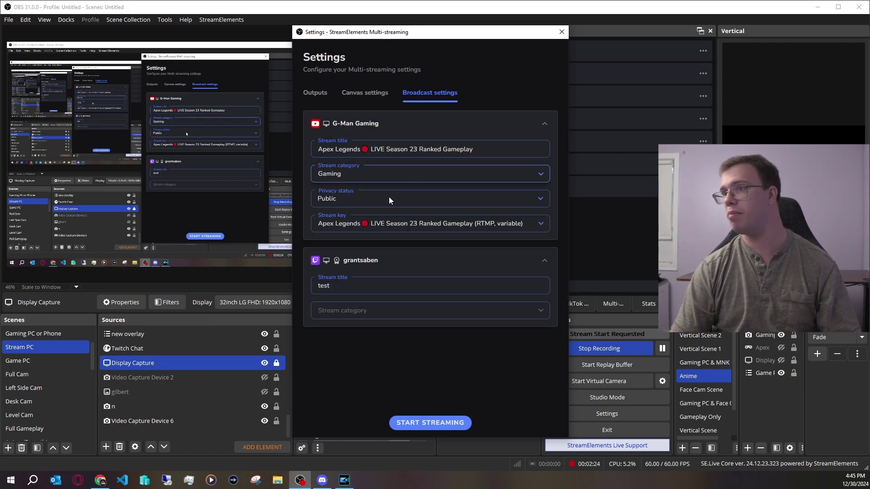
pyautogui.click(376, 199)
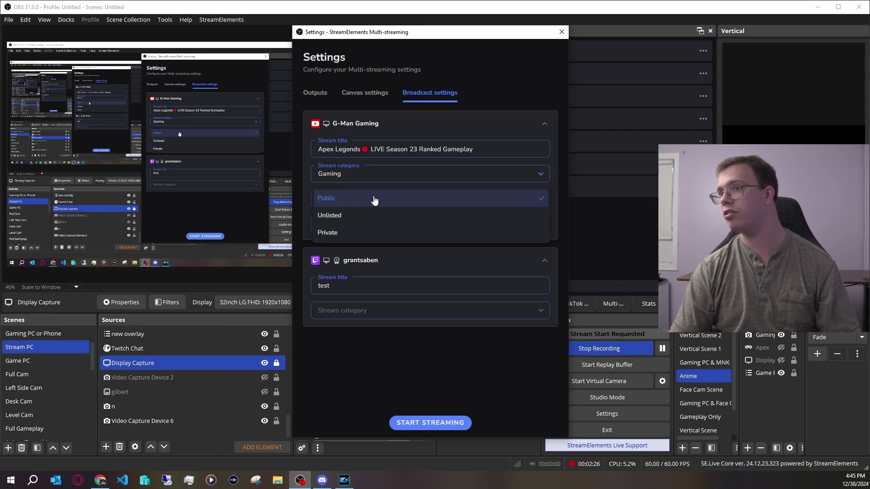
pyautogui.click(360, 236)
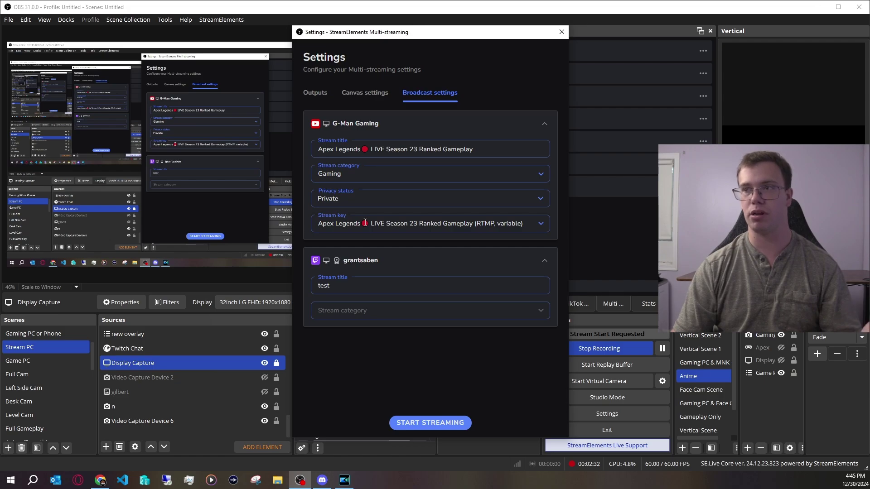
pyautogui.click(410, 222)
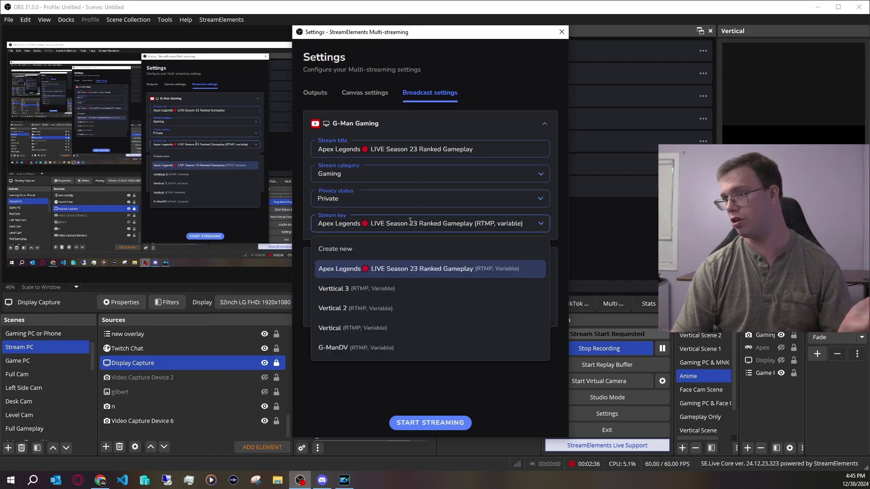
pyautogui.click(411, 222)
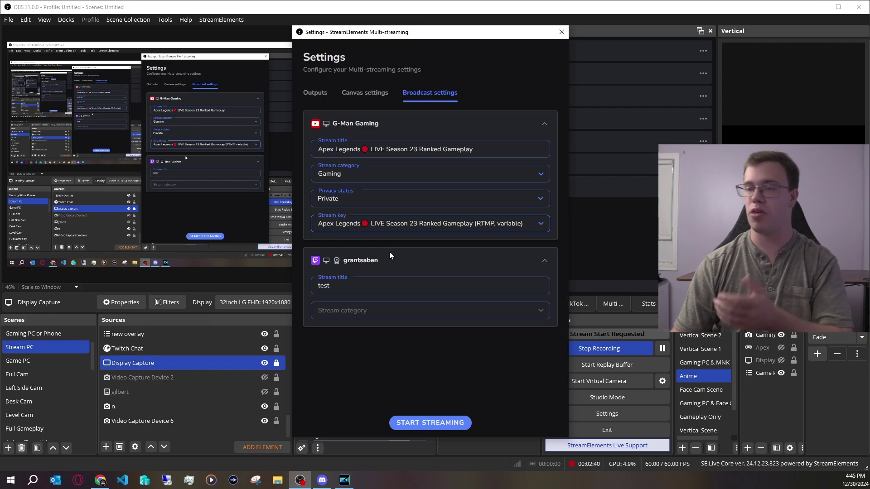
# Review the Twitch category, go live on all enabled platforms, then check the YouTube live page.
pyautogui.click(368, 310)
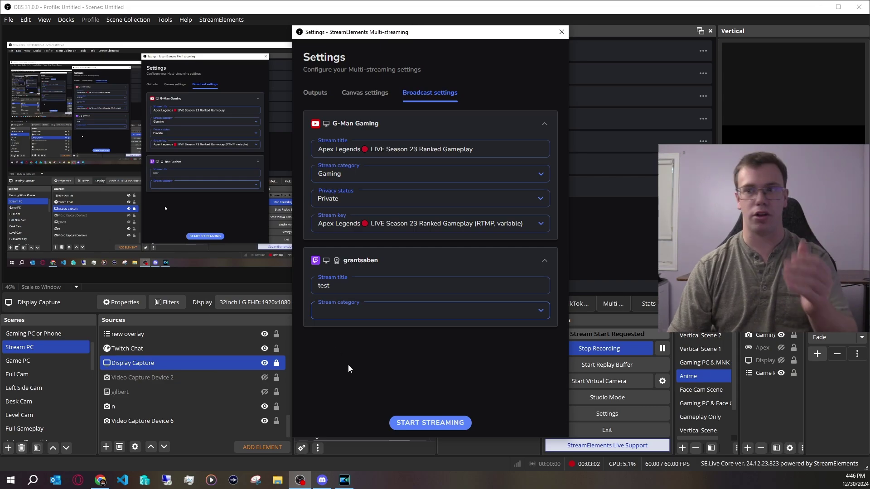
pyautogui.click(418, 423)
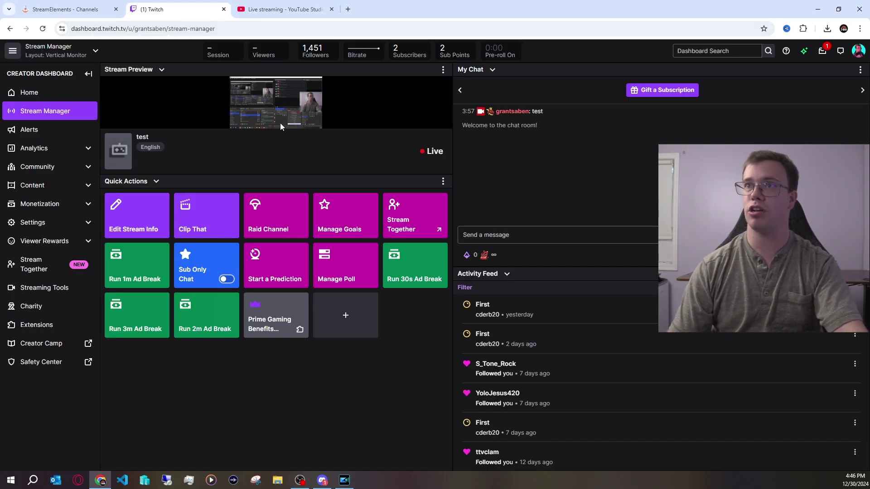
pyautogui.click(258, 11)
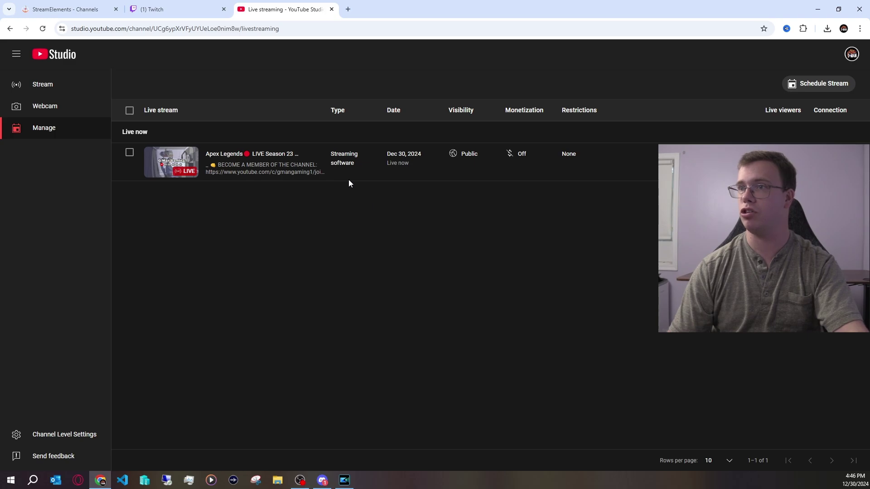
# Open the 'Apex Legends LIVE Season 23 Ranked Gameplay' stream from YouTube Studio's Manage list.
pyautogui.click(248, 162)
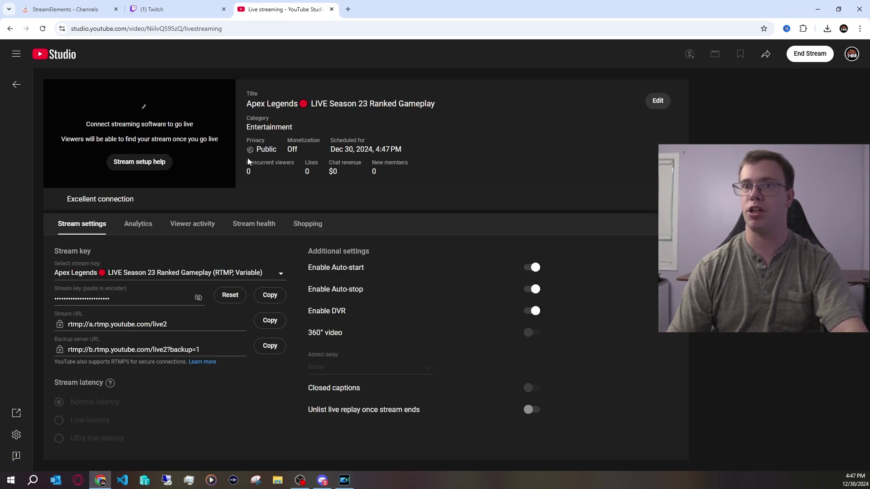